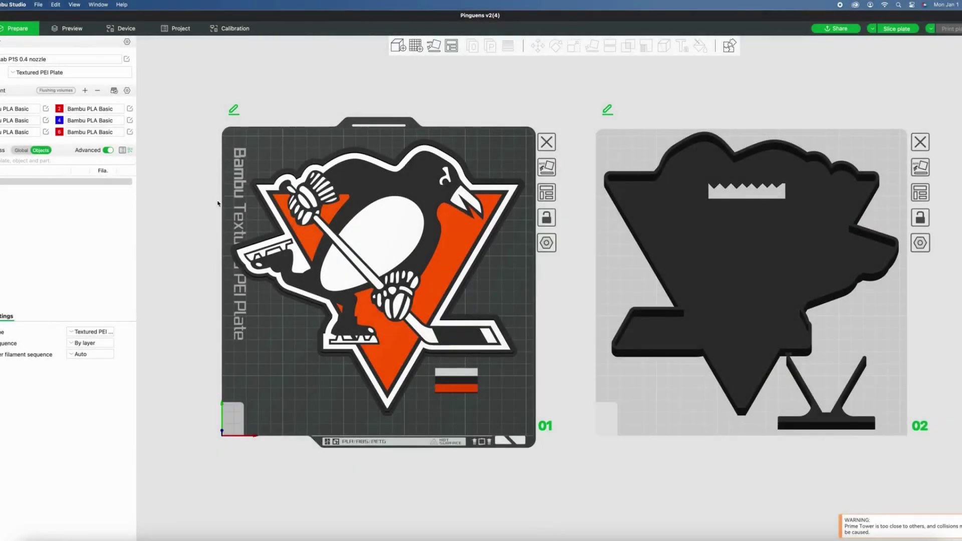
# - Switch the printer preset to X1 Carbon 0.4 nozzle, keeping the Textured PEI Plate
pyautogui.click(50, 59)
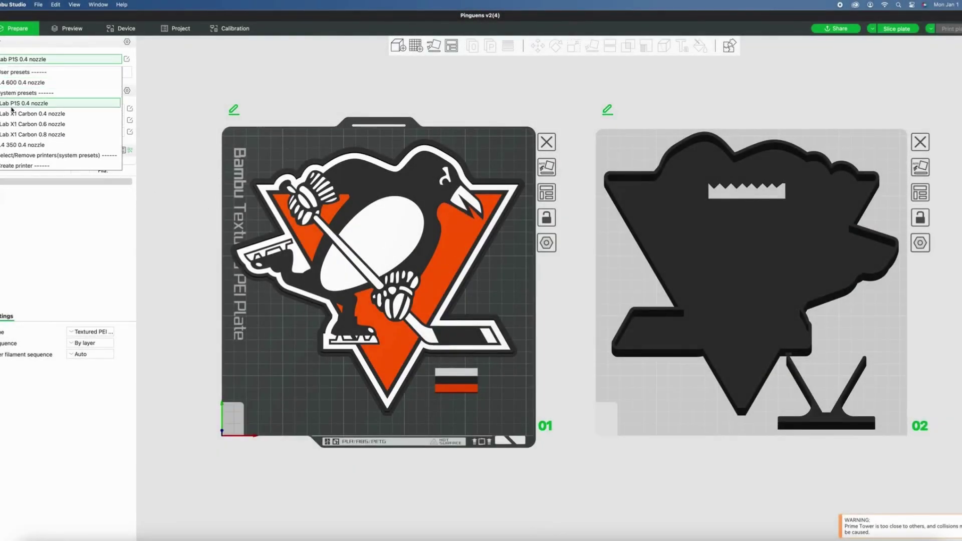
pyautogui.click(16, 114)
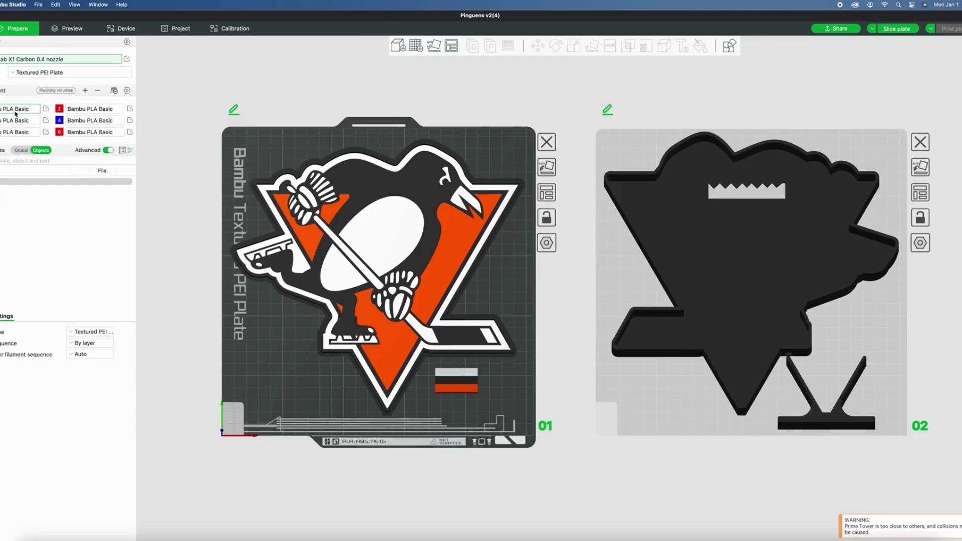
pyautogui.click(38, 73)
pyautogui.click(28, 118)
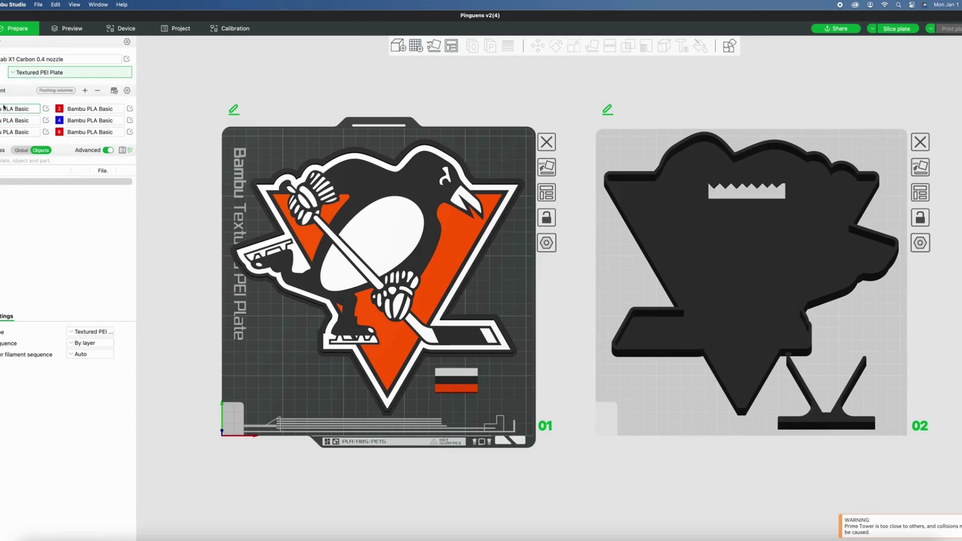
# - Set filaments 1 and 3 to Bambu PLA Matte, leaving filament 2 as Bambu PLA Basic
pyautogui.click(10, 110)
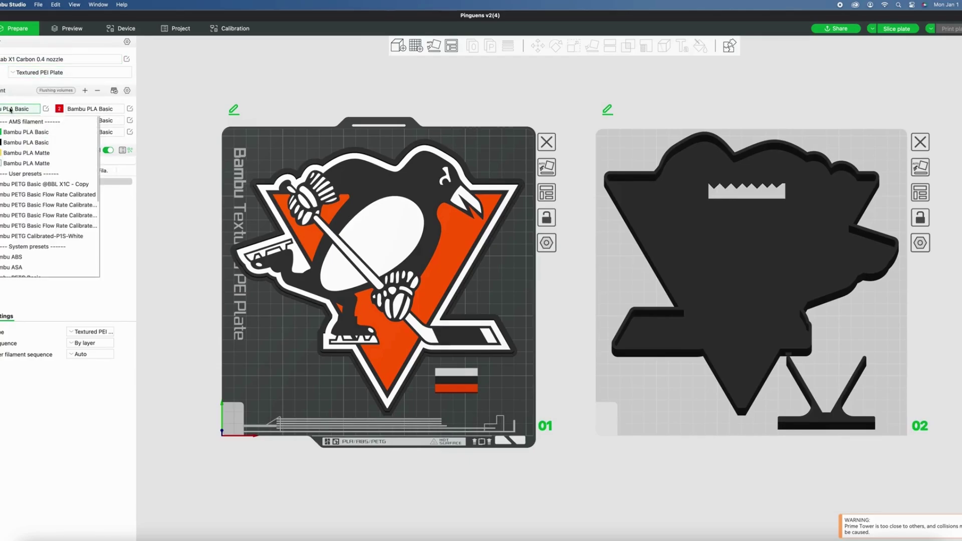
pyautogui.click(10, 153)
pyautogui.click(8, 124)
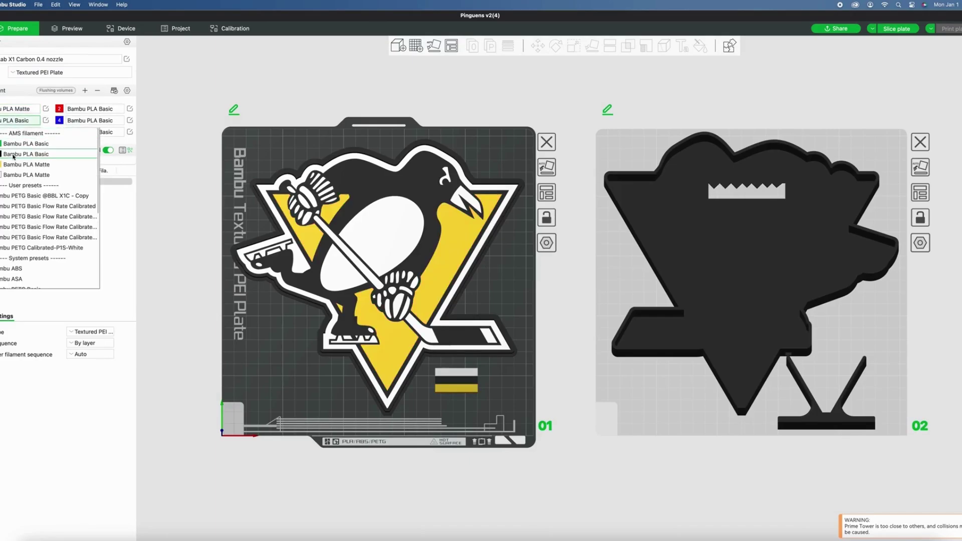
pyautogui.click(10, 154)
pyautogui.click(6, 132)
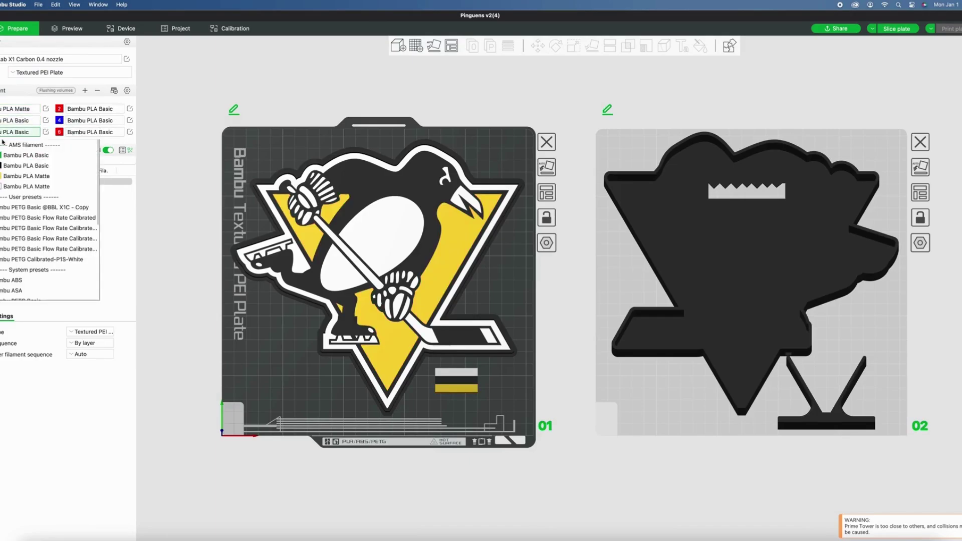
pyautogui.click(14, 188)
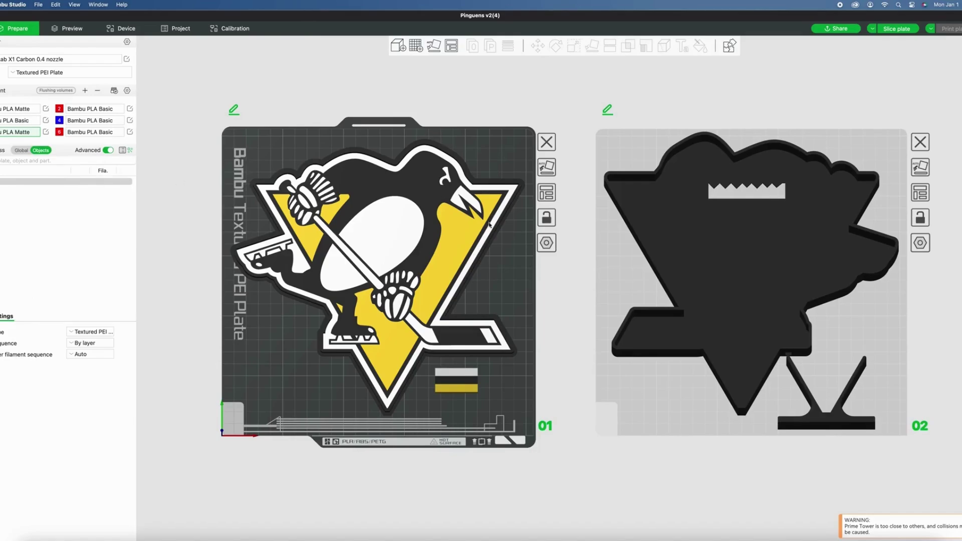
# - Set plate 01's first-layer filament sequence to Customize, ordering filament 5 first, then filament 1
pyautogui.click(546, 245)
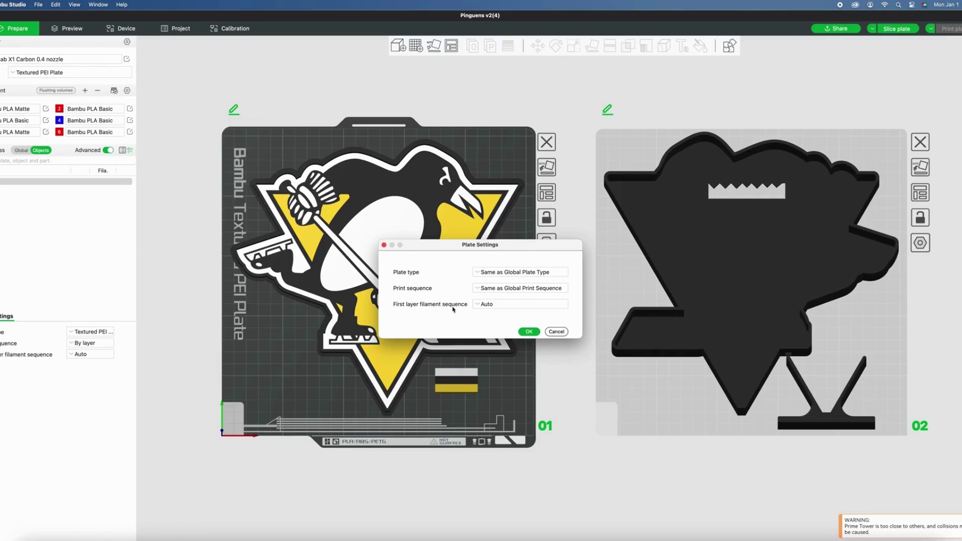
pyautogui.click(485, 306)
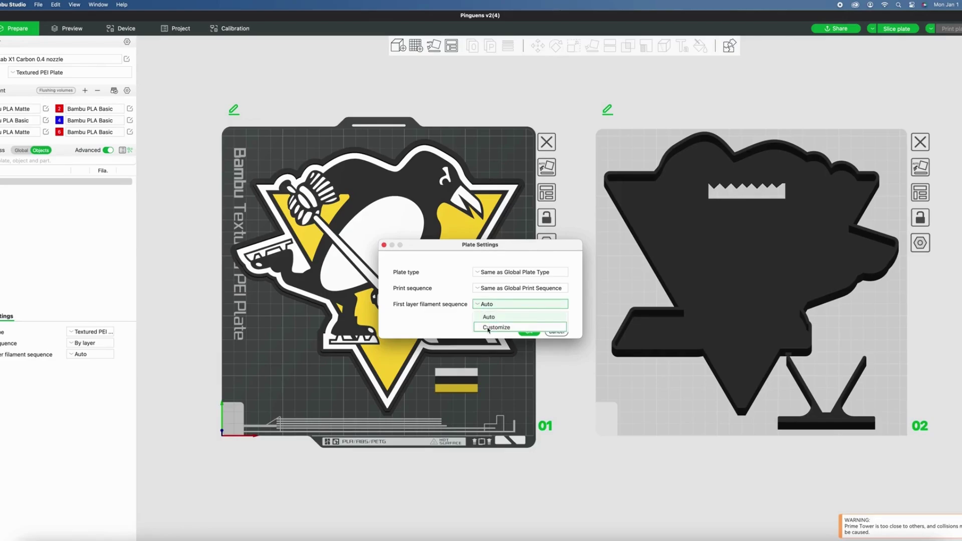
pyautogui.click(489, 328)
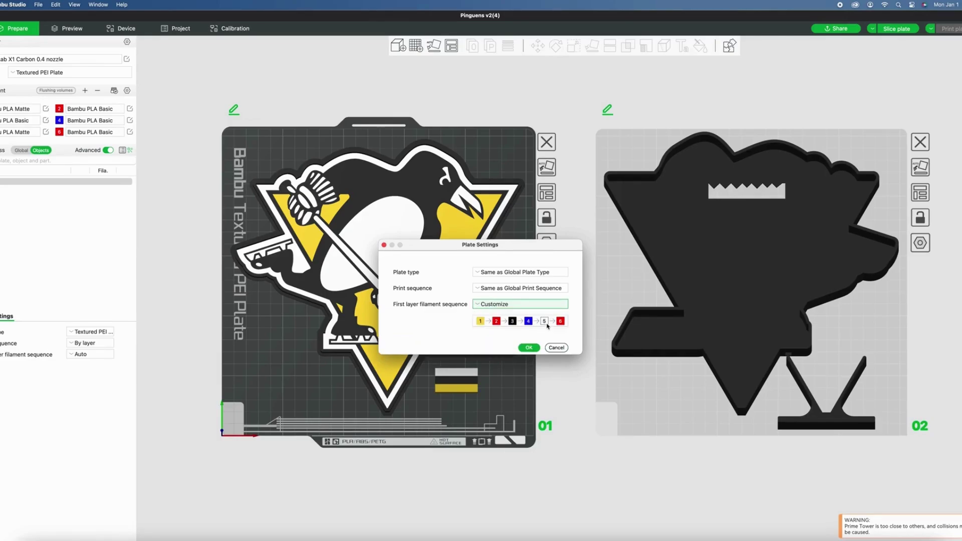
pyautogui.moveTo(547, 326); pyautogui.dragTo(480, 324)
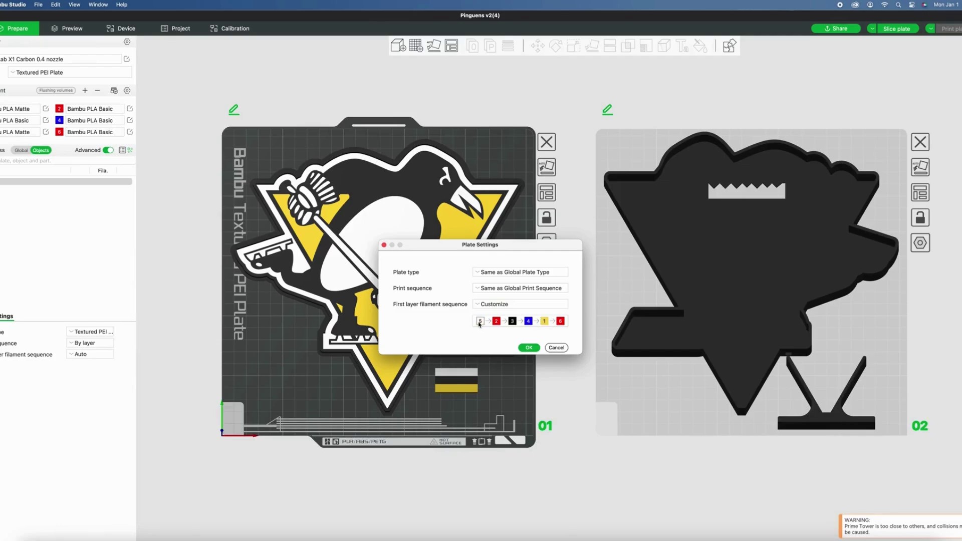
pyautogui.moveTo(545, 325); pyautogui.dragTo(496, 324)
pyautogui.click(529, 347)
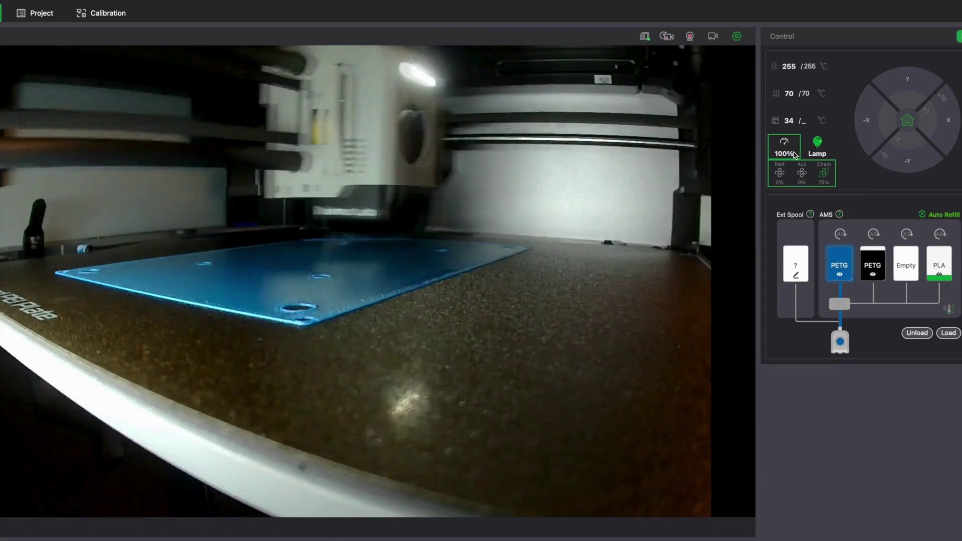
# - Raise the connected printer's speed from 100% to Ludicrous (166%)
pyautogui.click(795, 154)
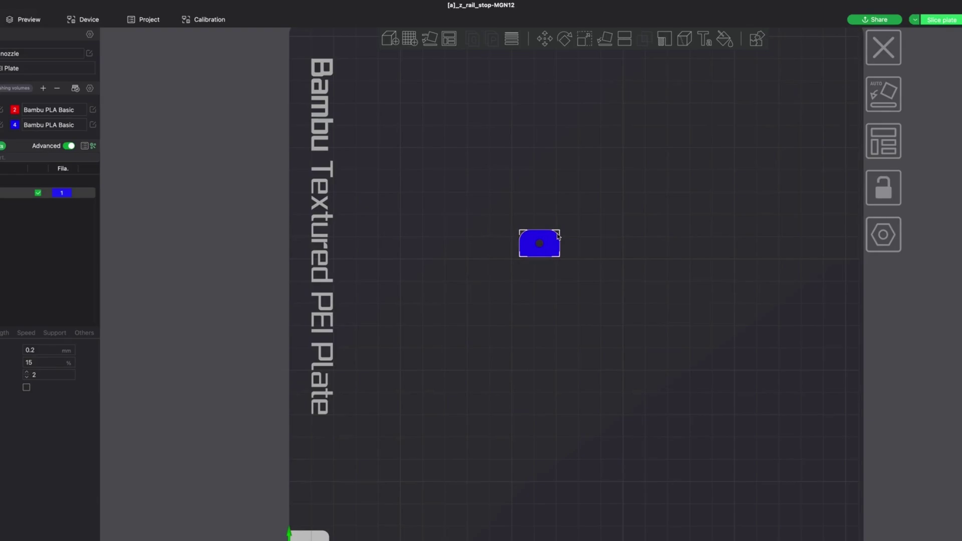
# - Clone the z_rail_stop part with 5 copies, giving six rail stops in a two-by-three grid
pyautogui.rightClick(550, 242)
pyautogui.click(553, 238)
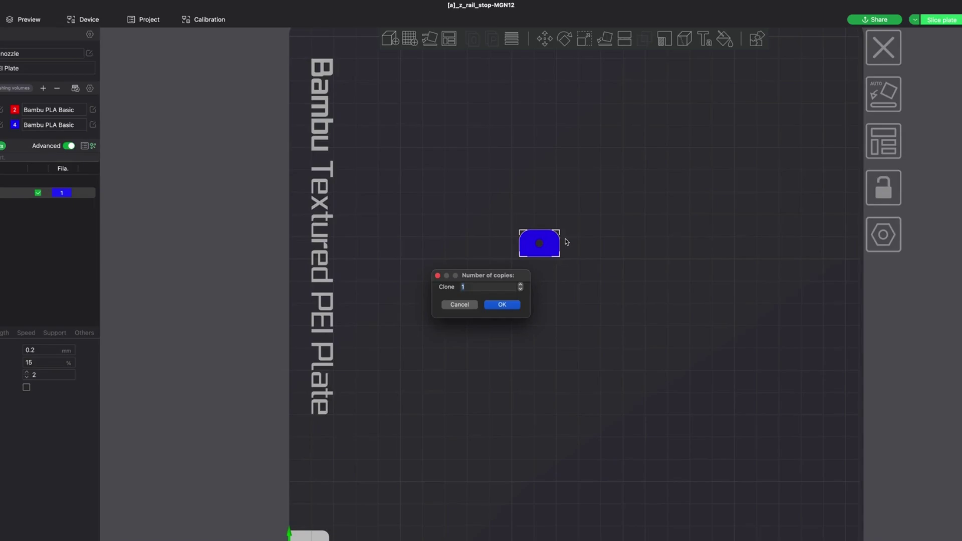
pyautogui.write('5')
pyautogui.press('Return')
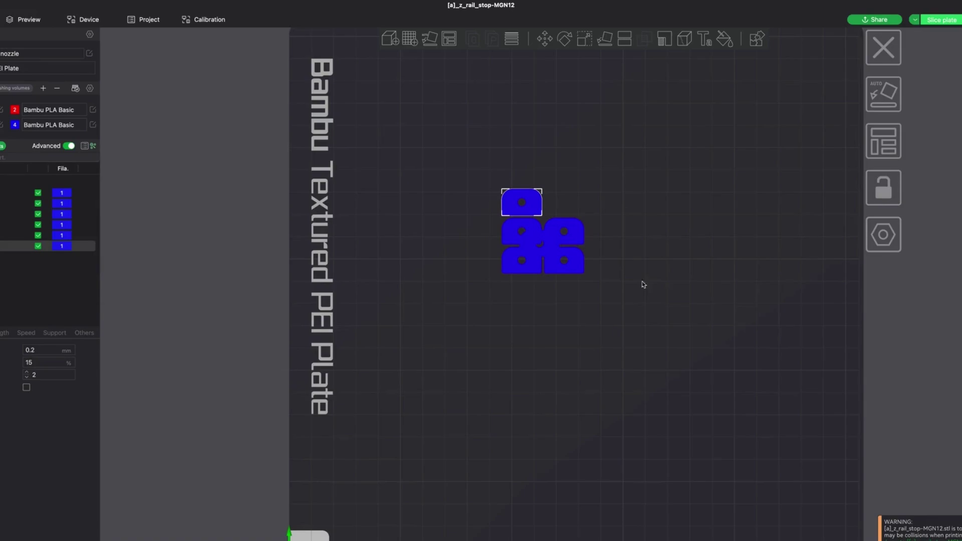
pyautogui.scroll(-1, 618, 257)
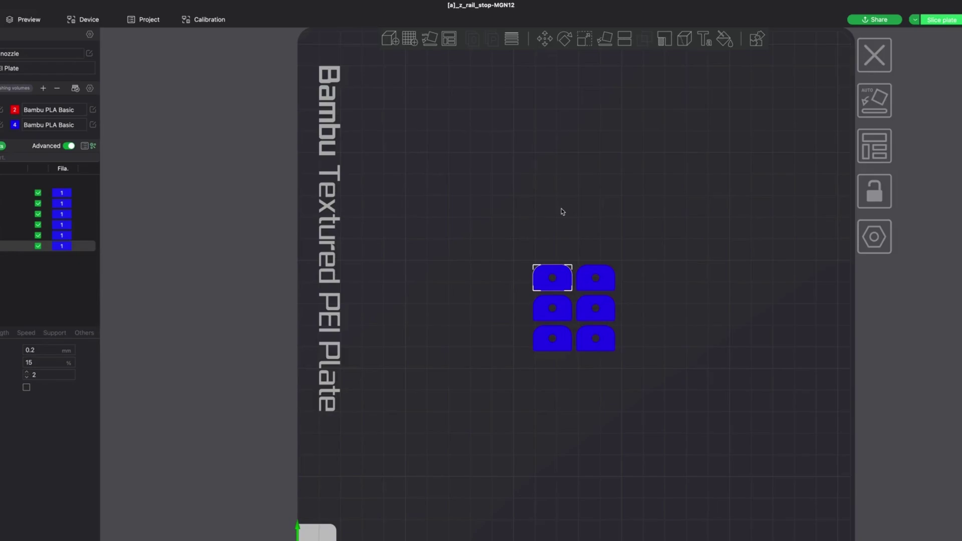
# - Enable Auto rotate for arrangement and arrange the six rail stops on the plate
pyautogui.rightClick(450, 39)
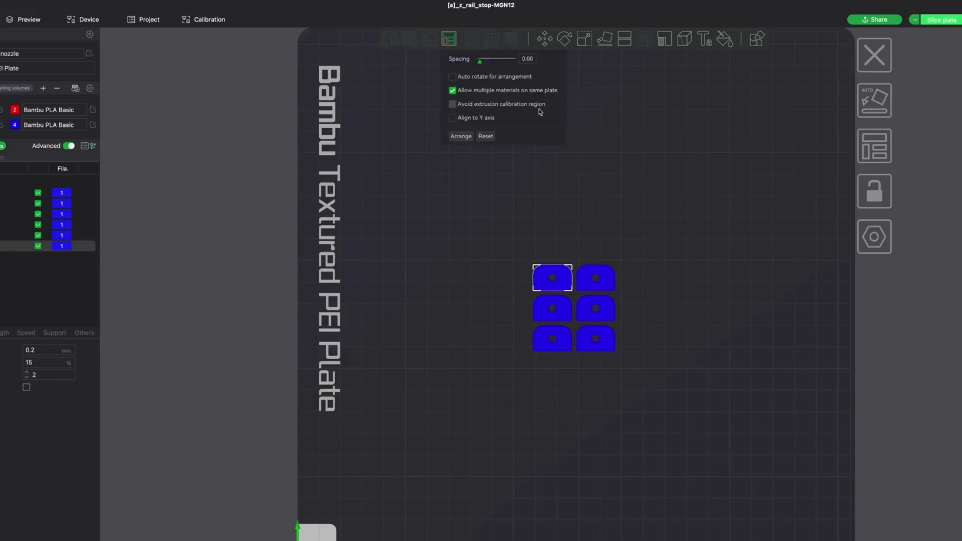
pyautogui.click(458, 79)
pyautogui.click(466, 137)
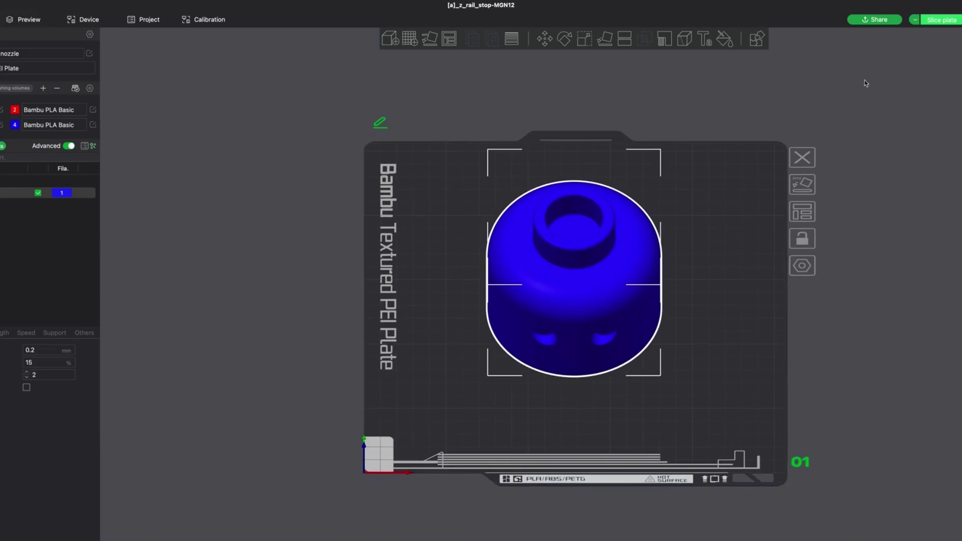
# - Slice the round part (about 2h57m, 149.28 g), inspect its layer lines, then return to Prepare
pyautogui.click(935, 20)
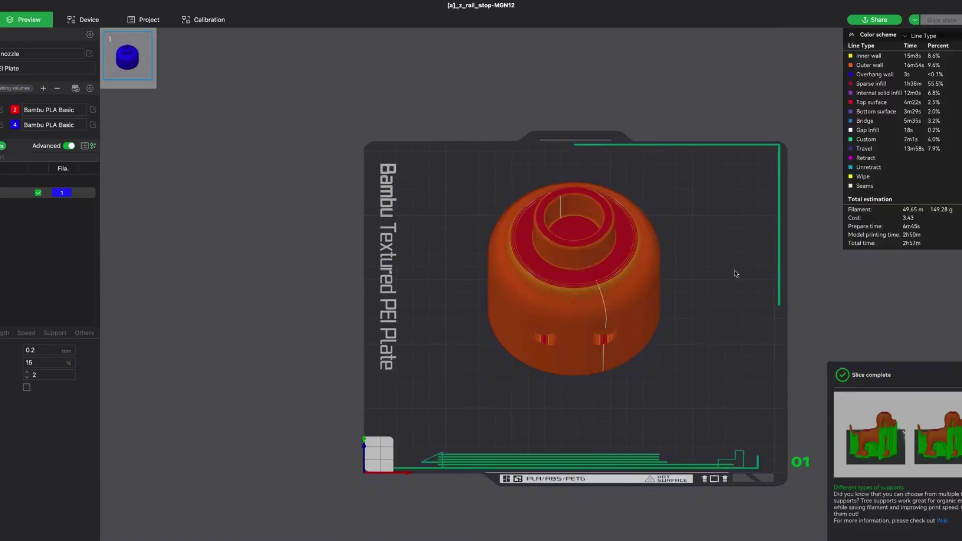
pyautogui.scroll(5, 719, 279)
pyautogui.moveTo(842, 343)
pyautogui.mouseDown()
pyautogui.moveTo(840, 321)
pyautogui.moveTo(837, 334)
pyautogui.mouseUp()
pyautogui.scroll(2, 642, 61)
pyautogui.scroll(-4, 645, 73)
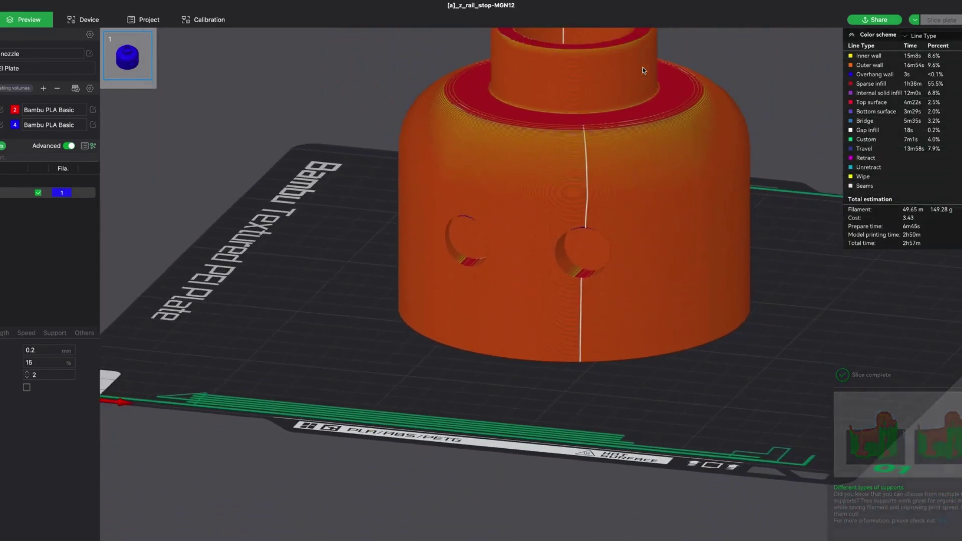
pyautogui.moveTo(645, 73); pyautogui.dragTo(595, 190)
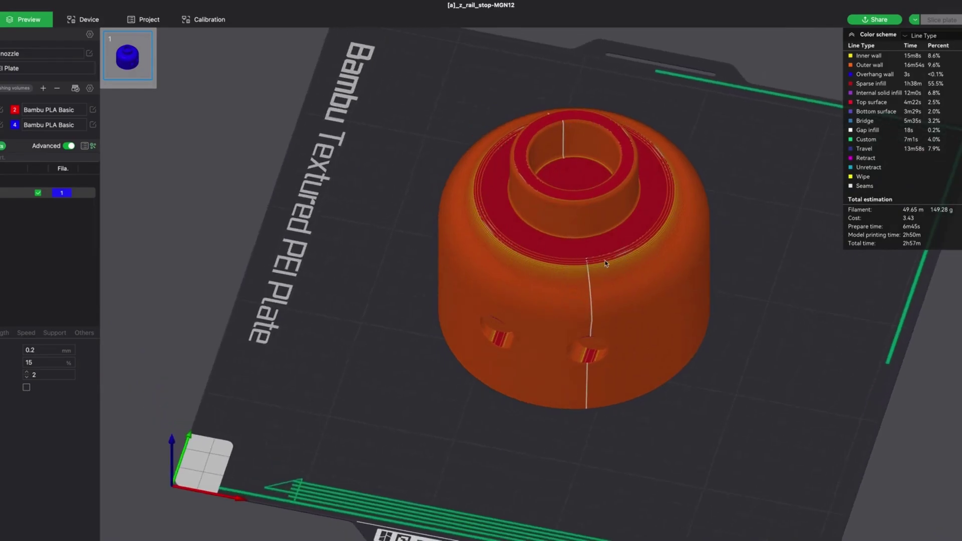
pyautogui.moveTo(760, 332)
pyautogui.mouseDown()
pyautogui.moveTo(781, 334)
pyautogui.moveTo(769, 389)
pyautogui.moveTo(764, 321)
pyautogui.mouseUp()
pyautogui.click(2, 19)
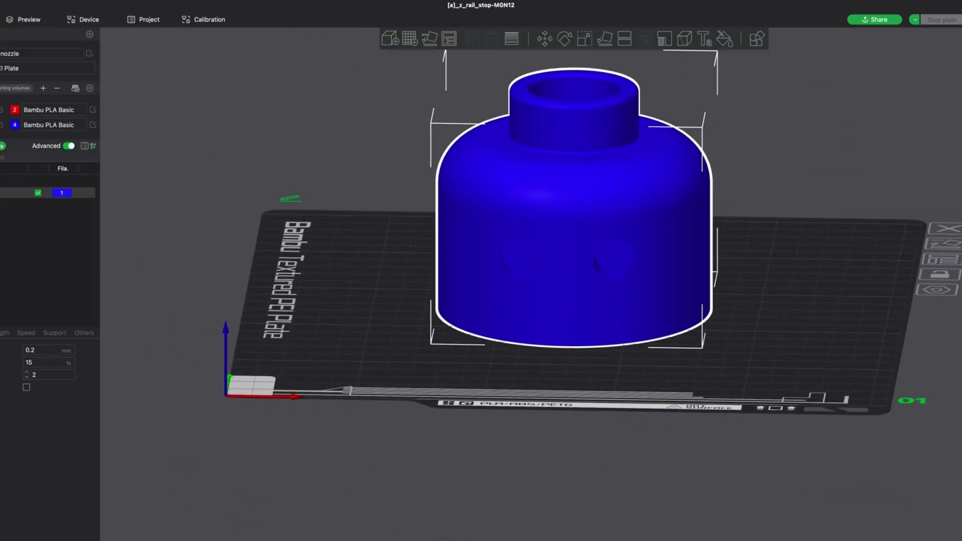
# - Apply adaptive variable layer heights with Quality/Speed lowered to 0.14, then re-slice the plate
pyautogui.click(511, 38)
pyautogui.scroll(-3, 531, 126)
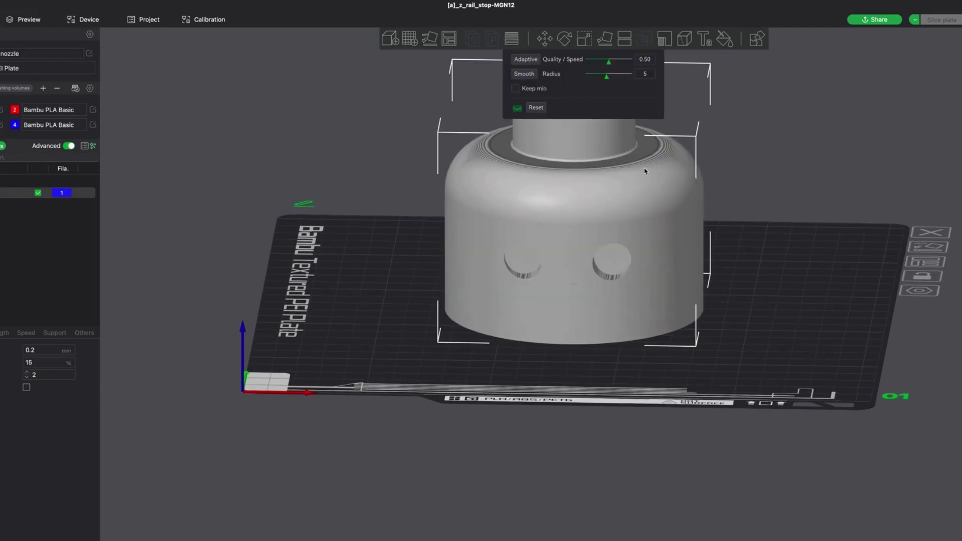
pyautogui.click(526, 59)
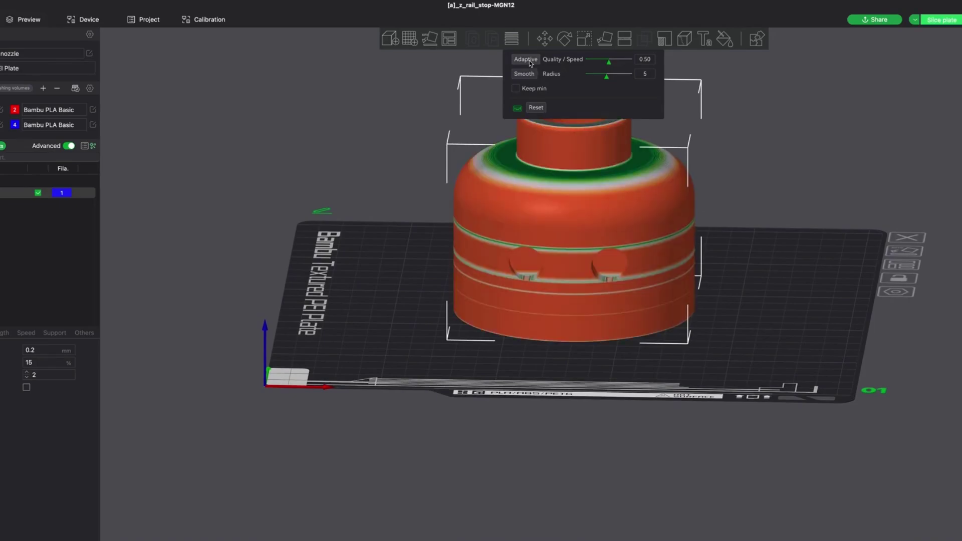
pyautogui.moveTo(609, 61); pyautogui.dragTo(631, 65)
pyautogui.click(523, 60)
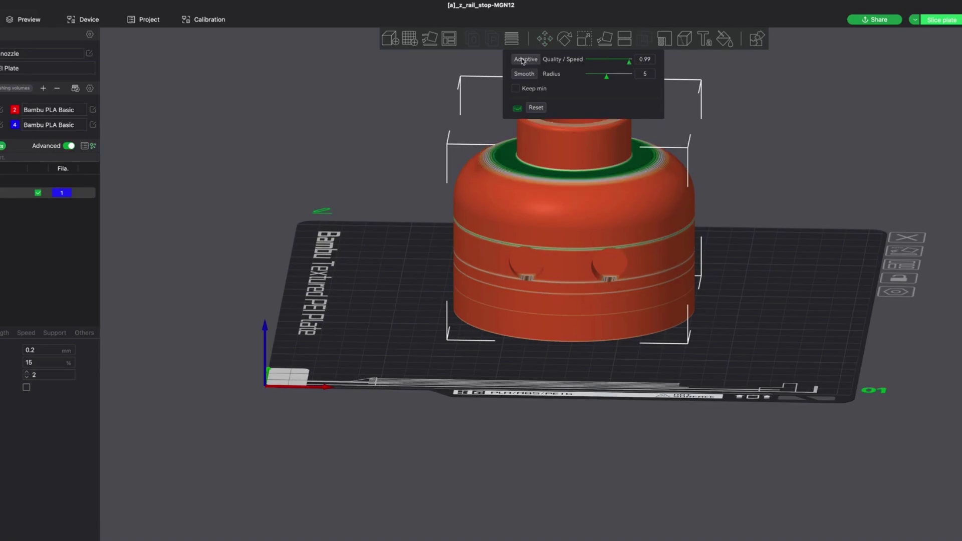
pyautogui.moveTo(628, 64); pyautogui.dragTo(596, 67)
pyautogui.click(527, 61)
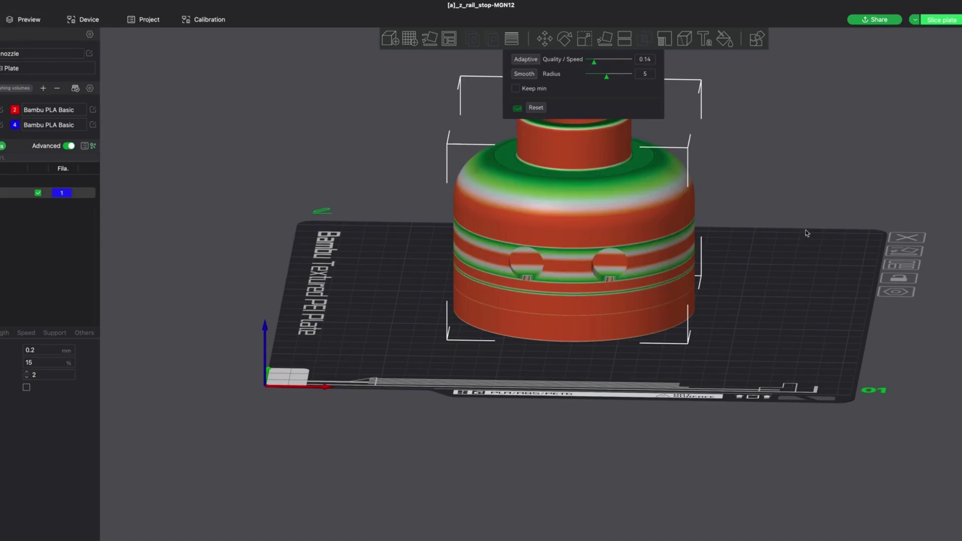
pyautogui.click(935, 21)
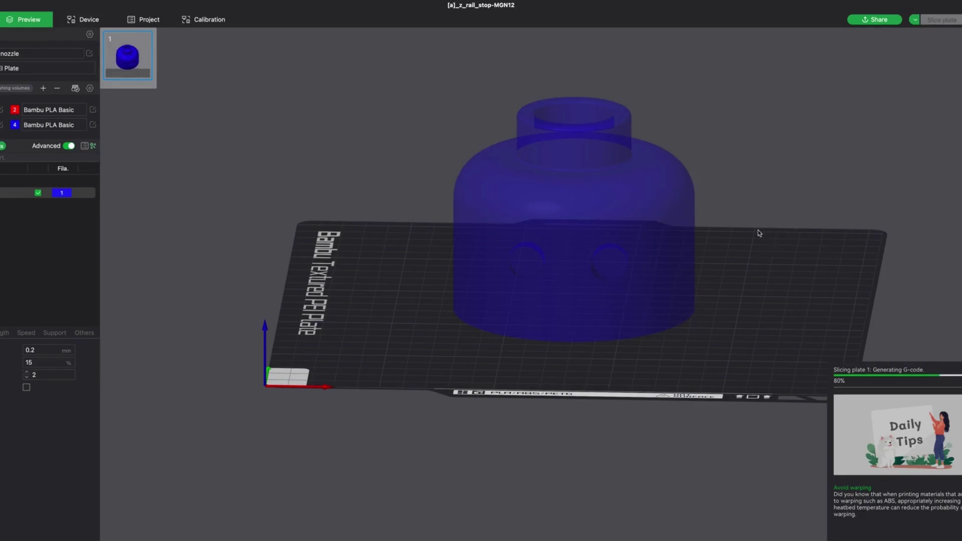
# - Orbit and zoom around the re-sliced rail stop (2h56m, 147.86 g) to inspect its smoother walls
pyautogui.moveTo(770, 224); pyautogui.dragTo(649, 219)
pyautogui.scroll(5, 607, 222)
pyautogui.scroll(5, 606, 222)
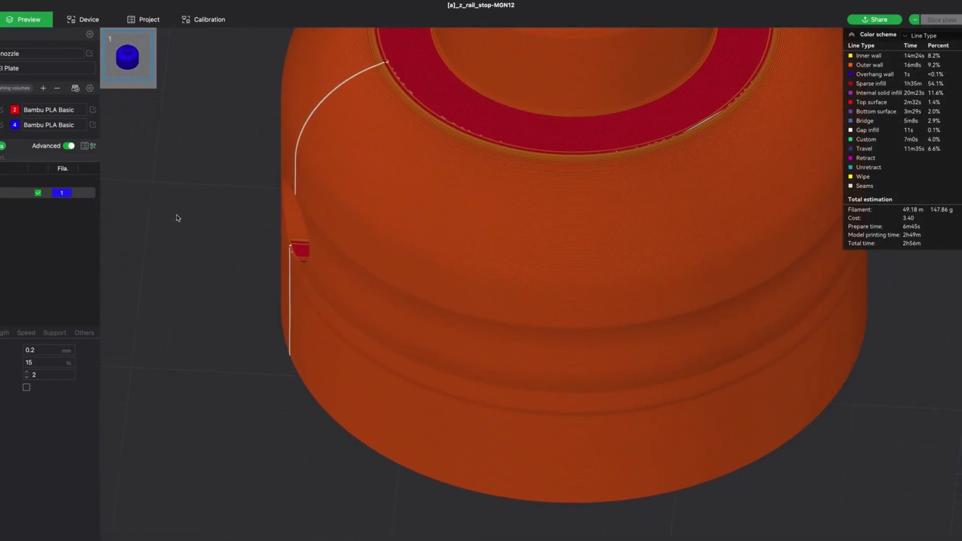
pyautogui.scroll(-2, 475, 95)
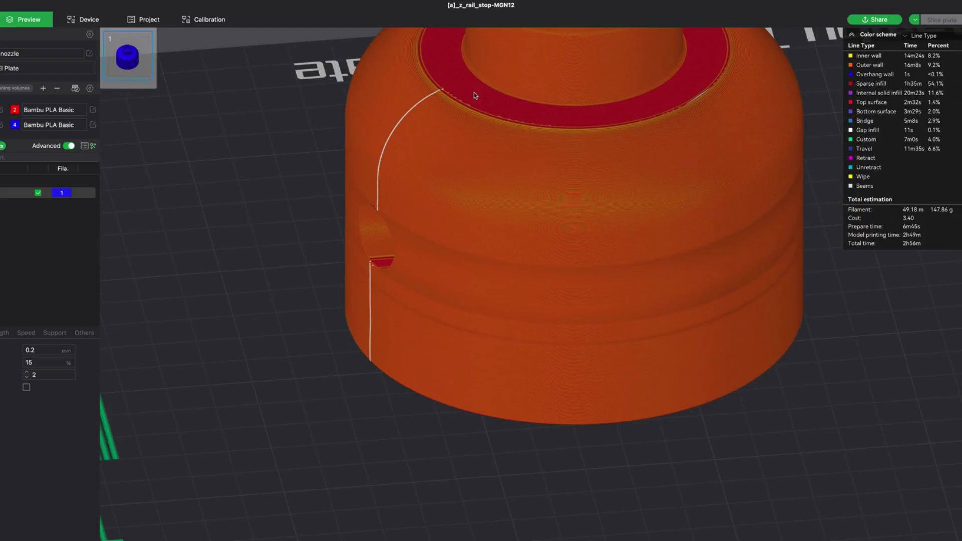
pyautogui.moveTo(475, 95); pyautogui.dragTo(495, 126)
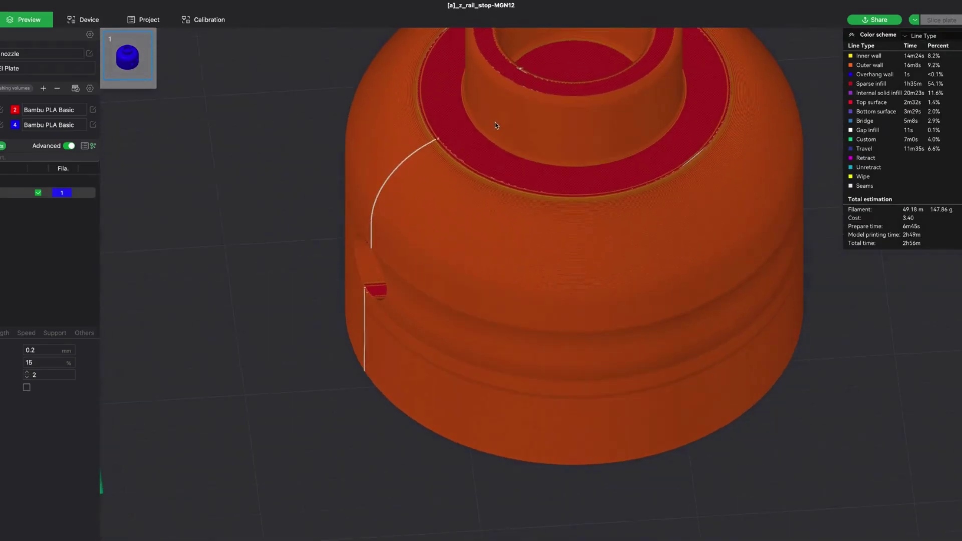
pyautogui.scroll(-5, 495, 126)
pyautogui.moveTo(410, 132); pyautogui.dragTo(434, 123)
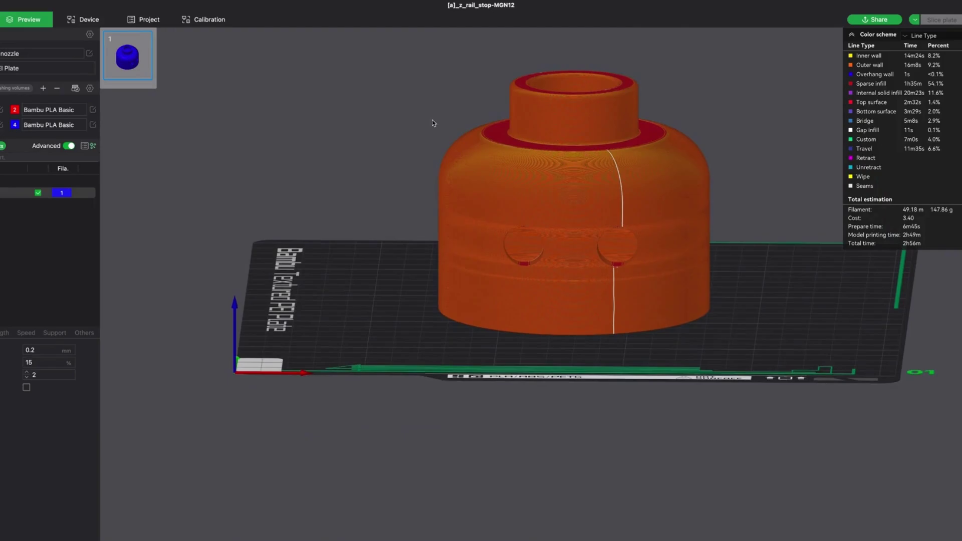